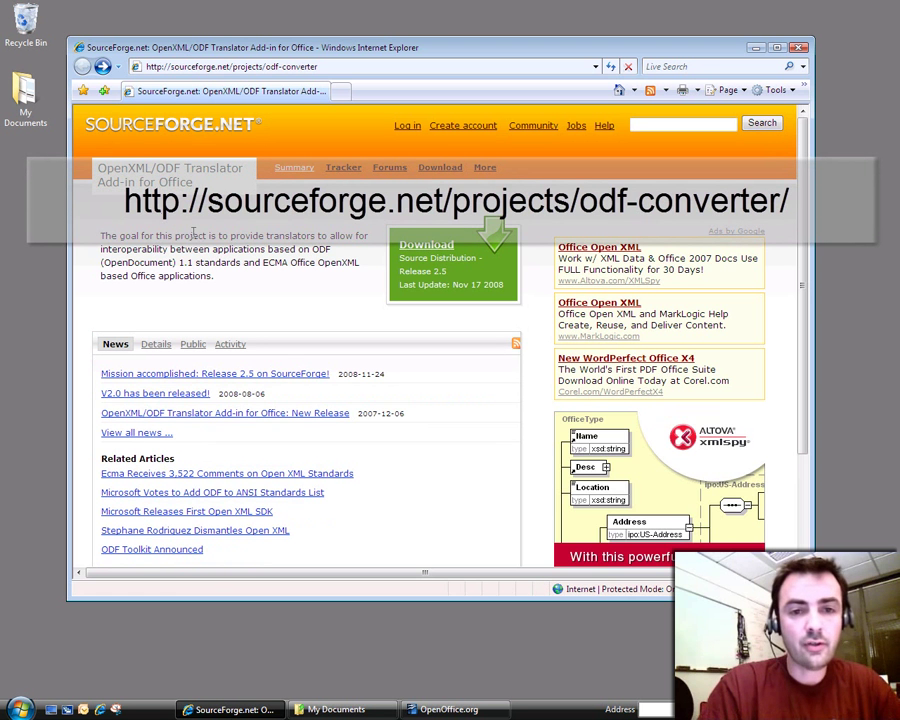
Download the Release 2.5 translator add-in and launch its setup wizard.
left_click(424, 249)
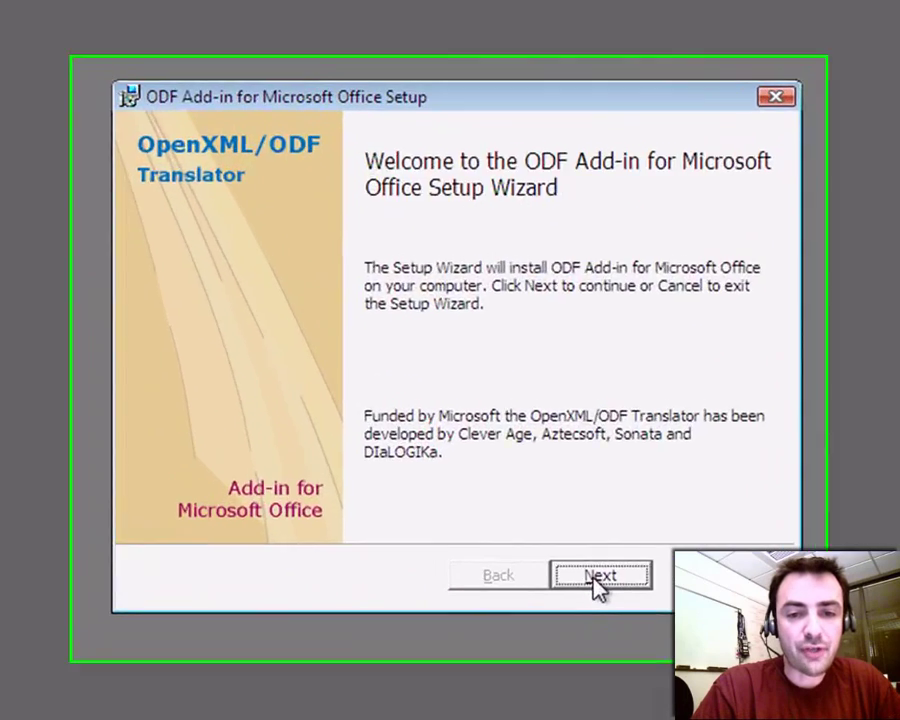
Accept the license terms and limit the add-in install to the current user.
left_click(598, 585)
left_click(468, 548)
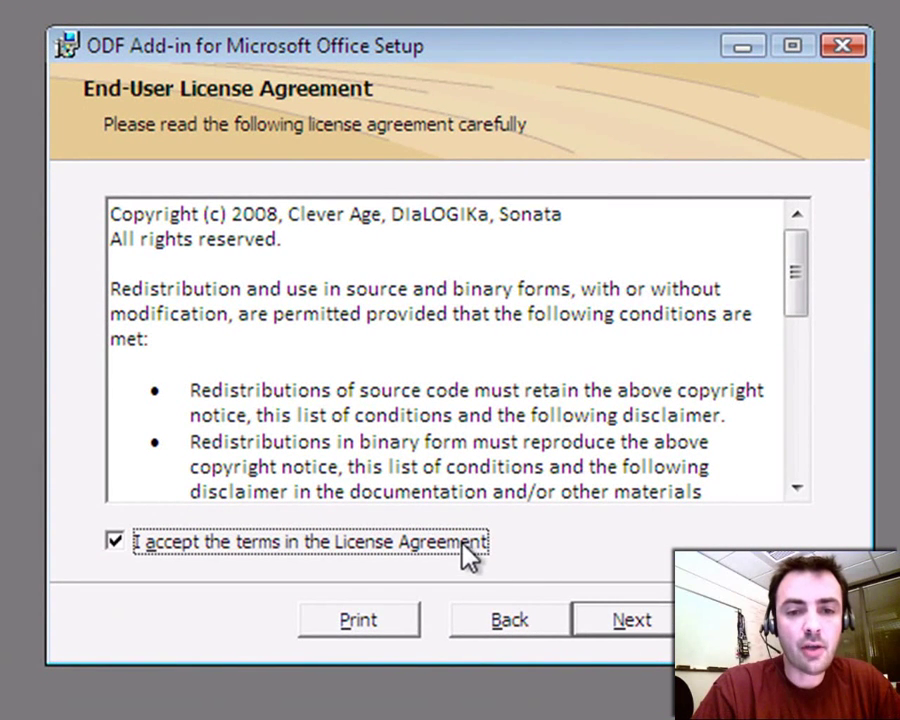
left_click(621, 622)
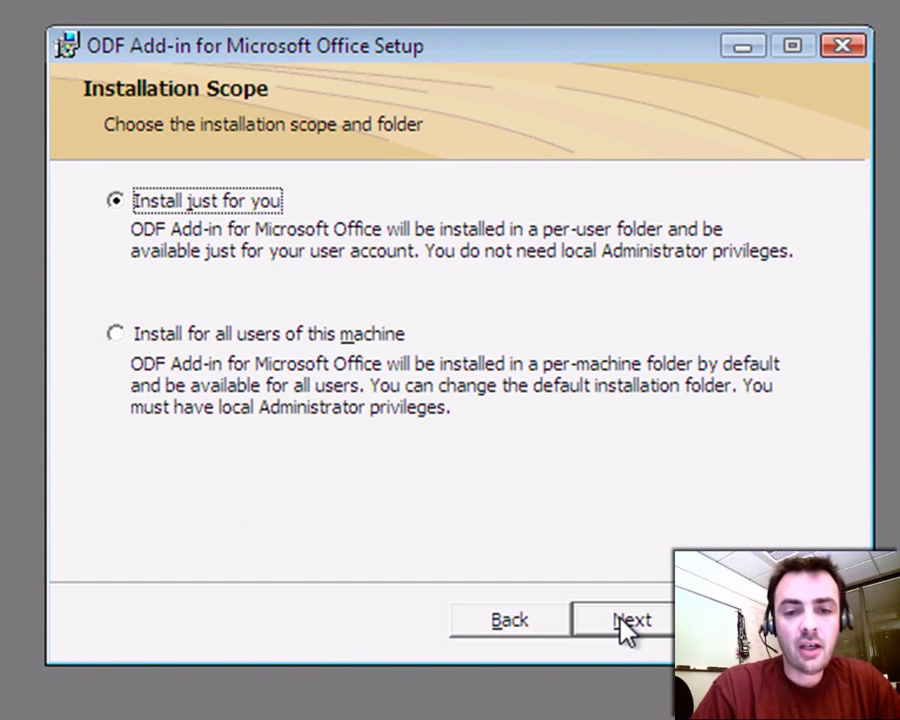
left_click(624, 626)
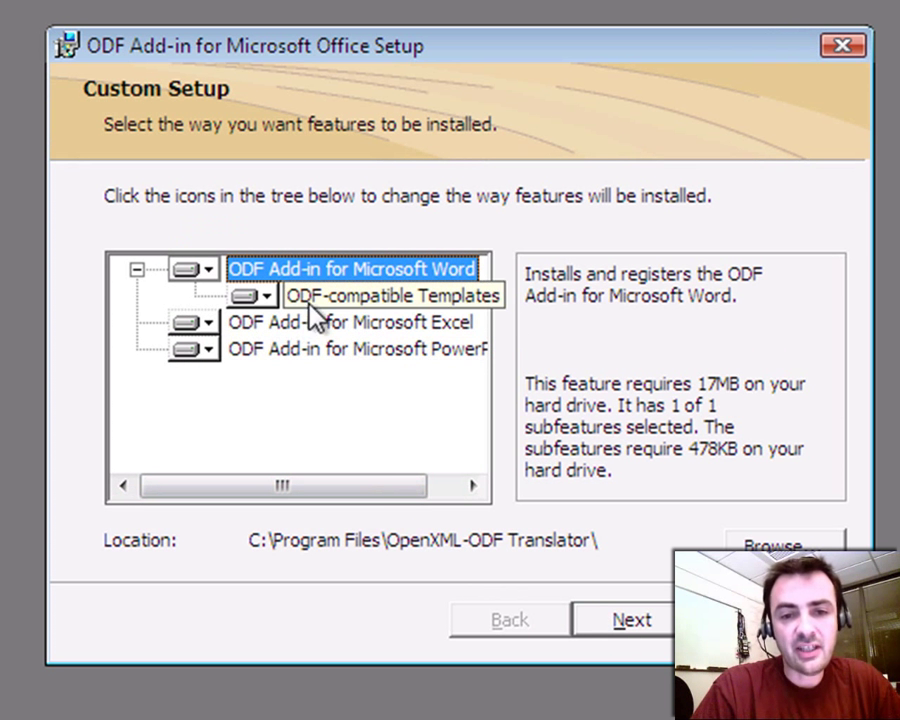
Keep the default Word, Excel and PowerPoint features, skip OpenDocument file associations, and install.
mouse_move(384, 487)
left_mouse_down()
mouse_move(398, 492)
mouse_move(446, 446)
left_mouse_up()
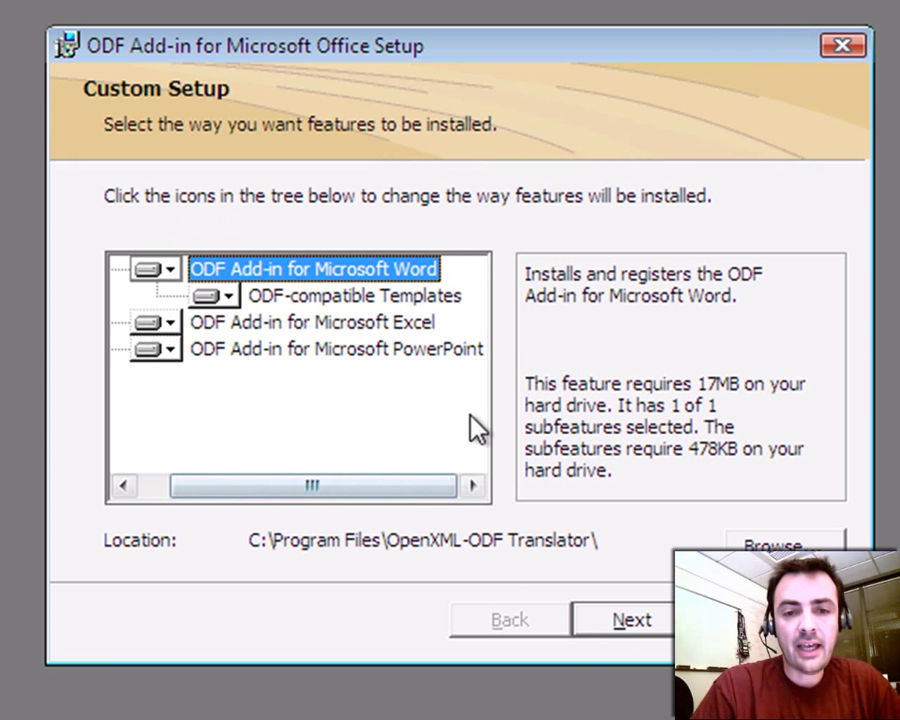
left_click(627, 632)
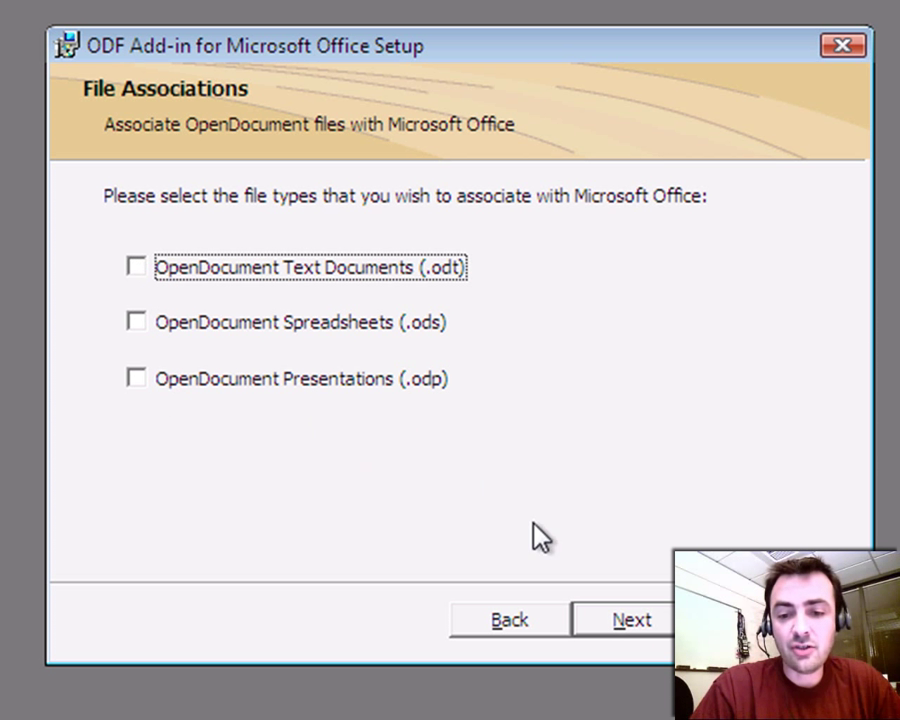
left_click(630, 618)
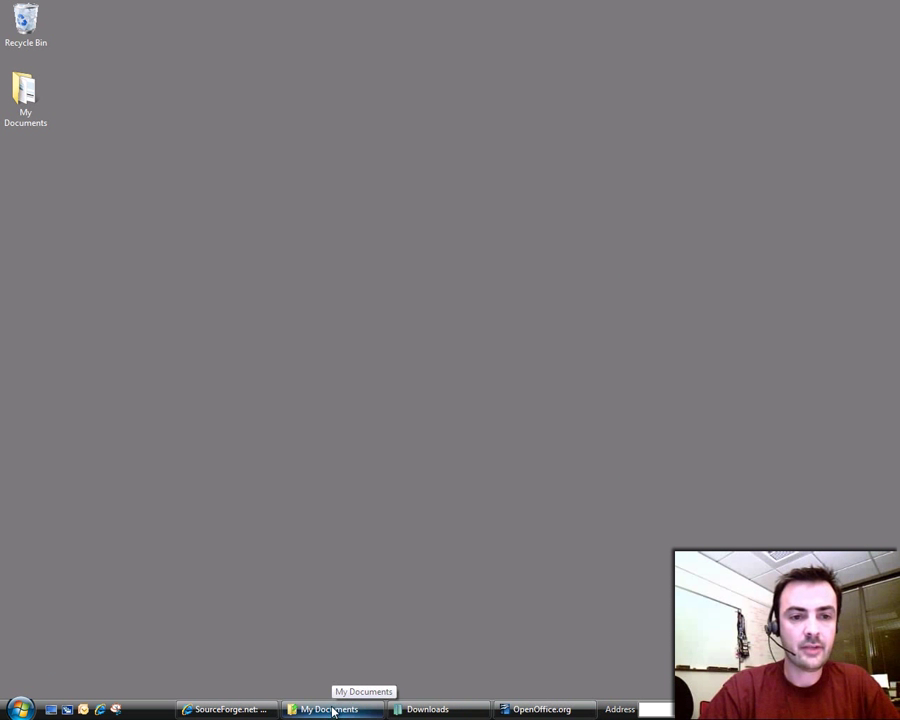
left_click(330, 708)
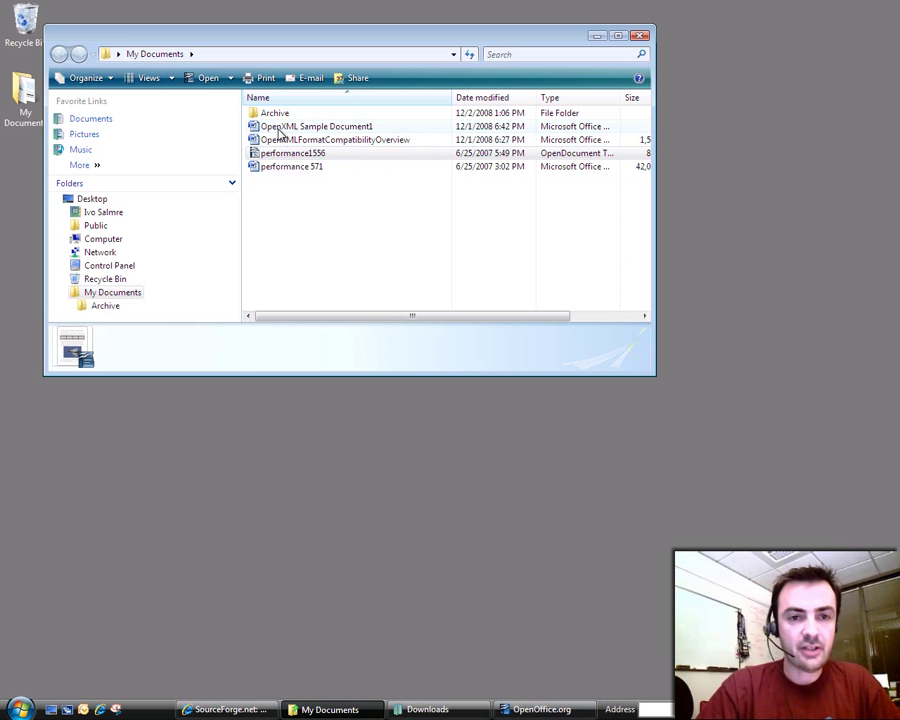
Open OpenXML Sample Document1 from My Documents in Word and scroll through its pages.
left_click(281, 130)
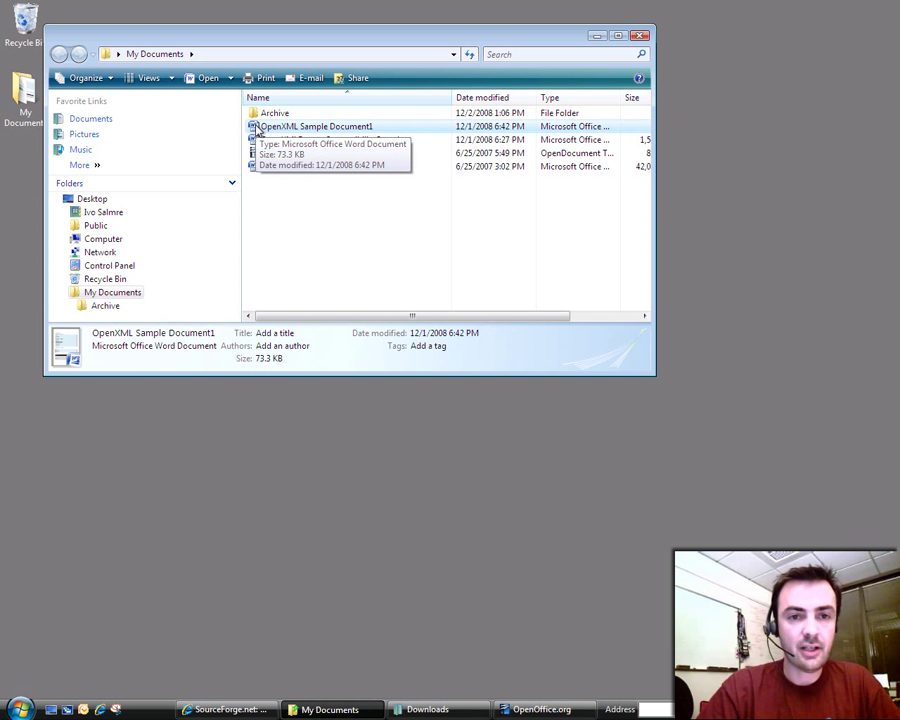
double_click(259, 129)
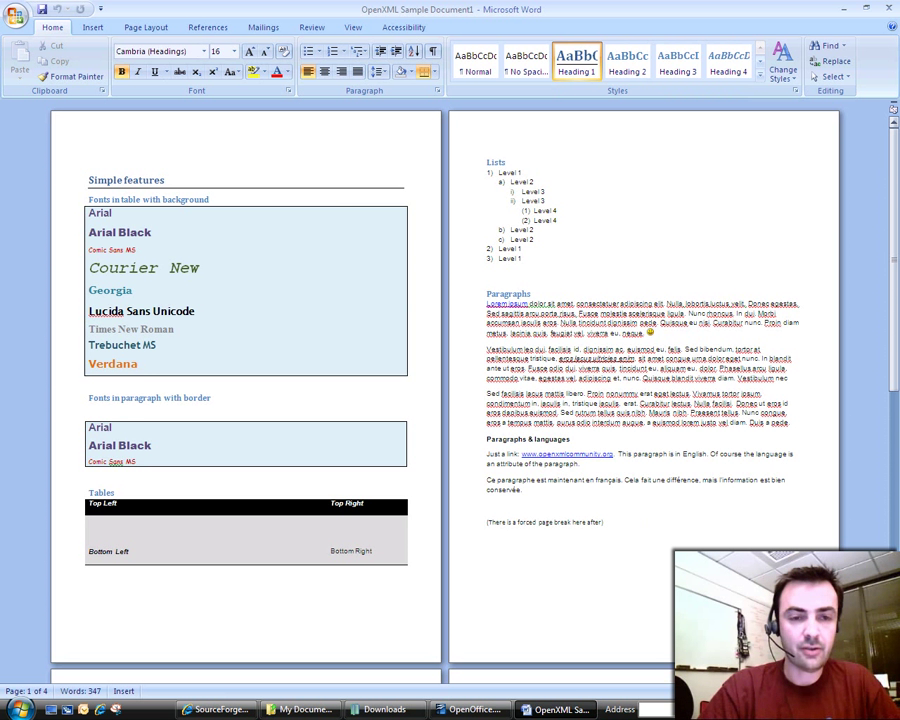
scroll(445, 390, "down", 10)
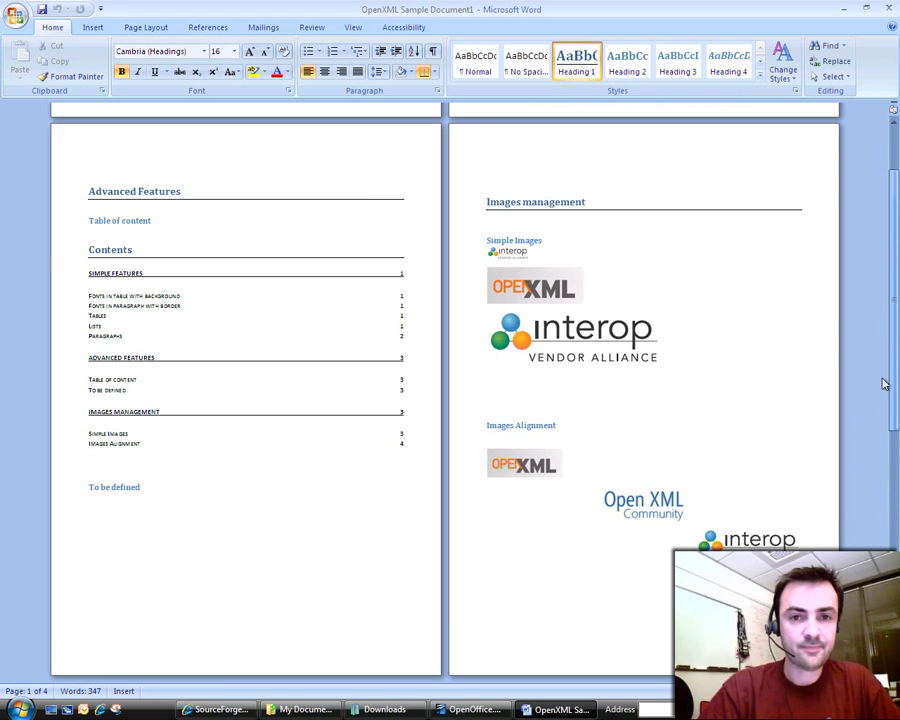
left_click_drag(893, 385, 893, 125)
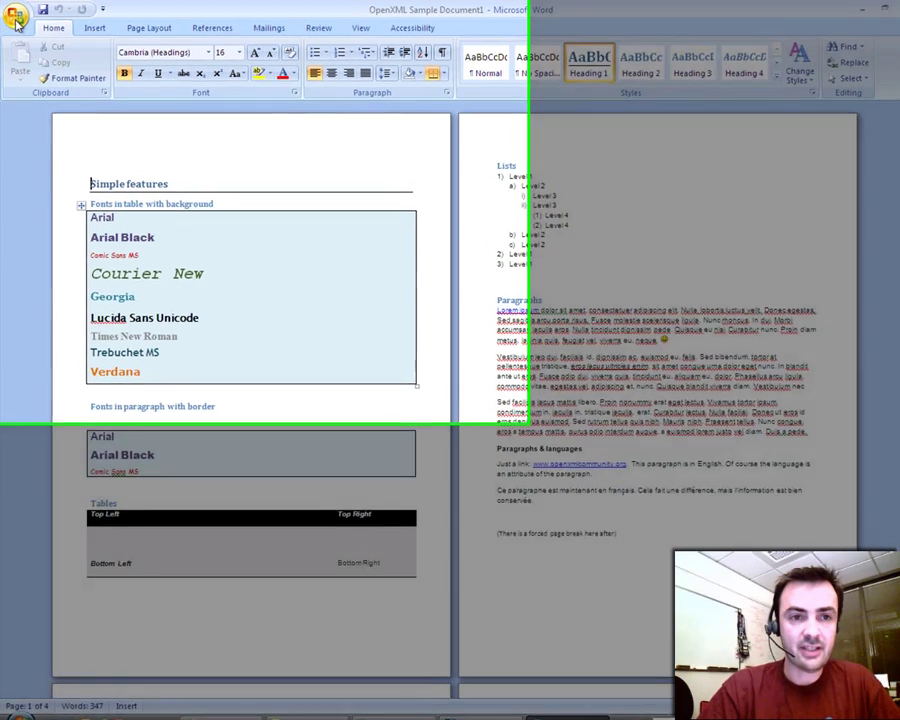
Save OpenXML Sample Document1 to My Documents as an ODF (.odt) copy.
left_click(15, 18)
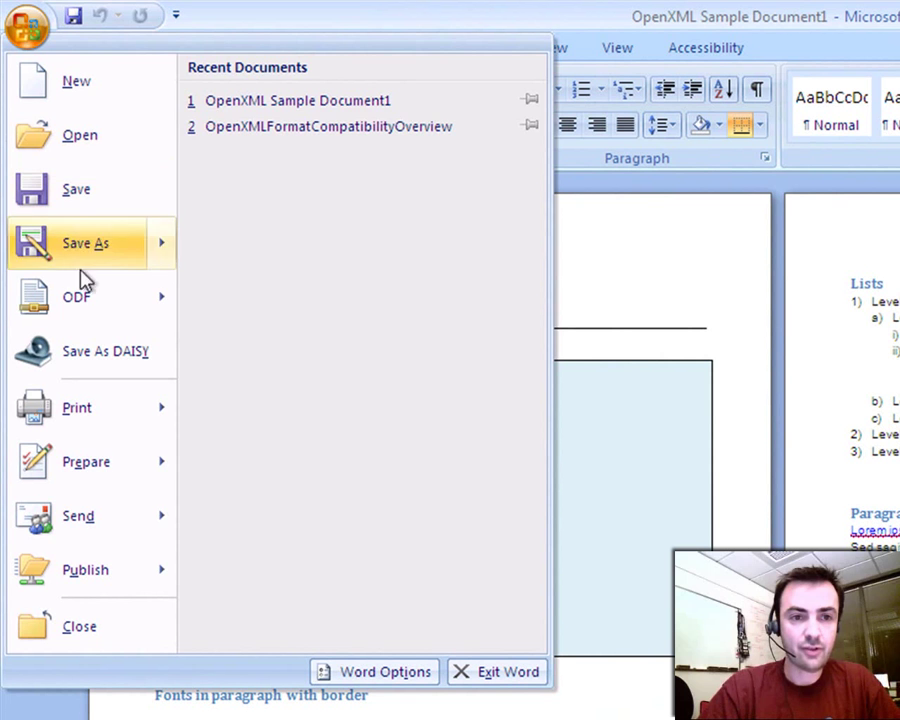
mouse_move(90, 297)
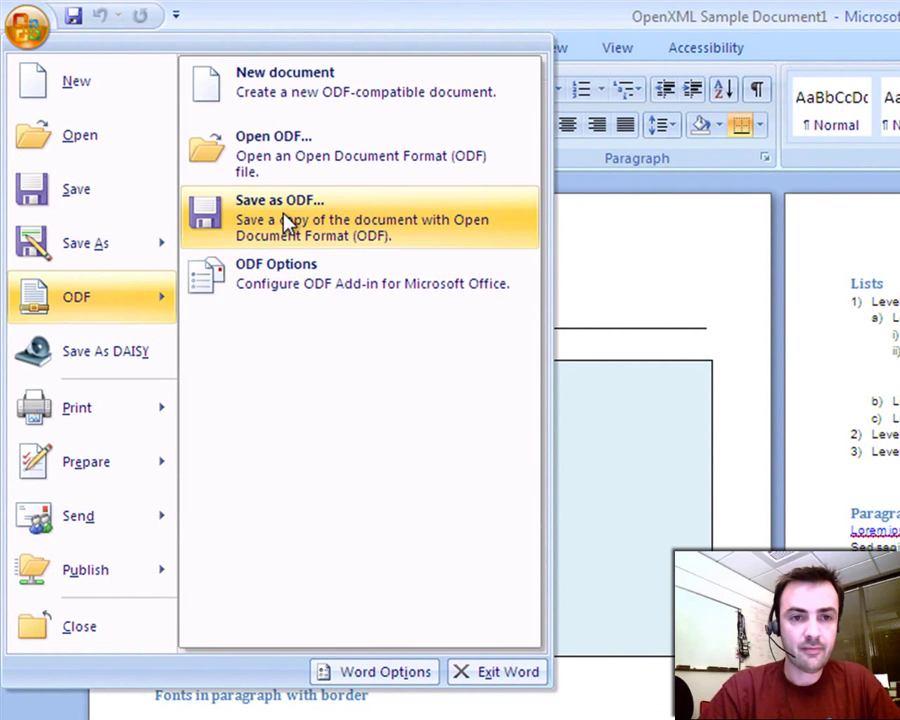
left_click(281, 224)
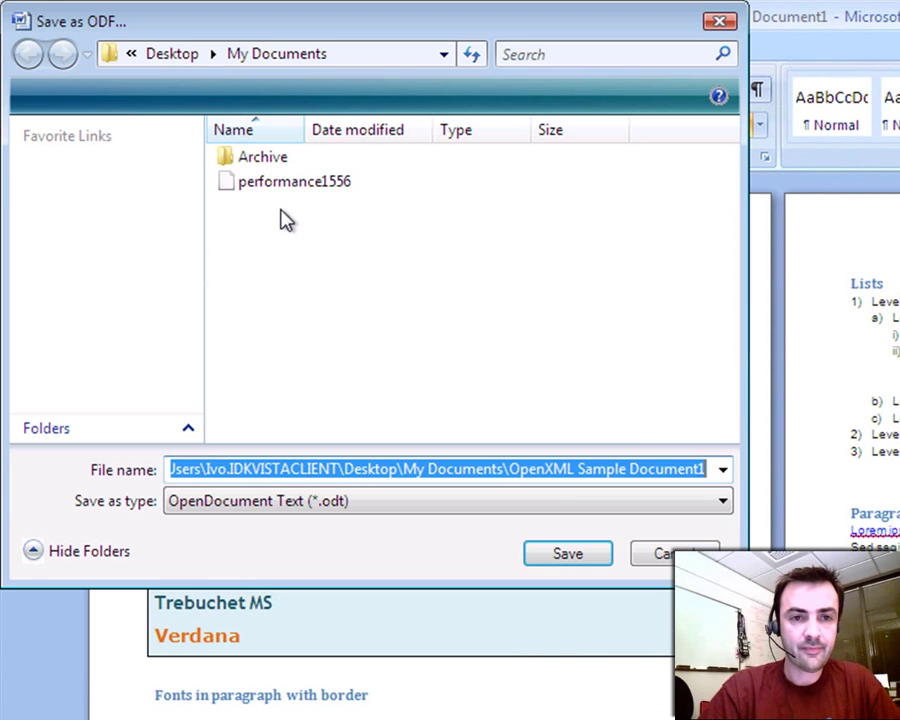
left_click(582, 558)
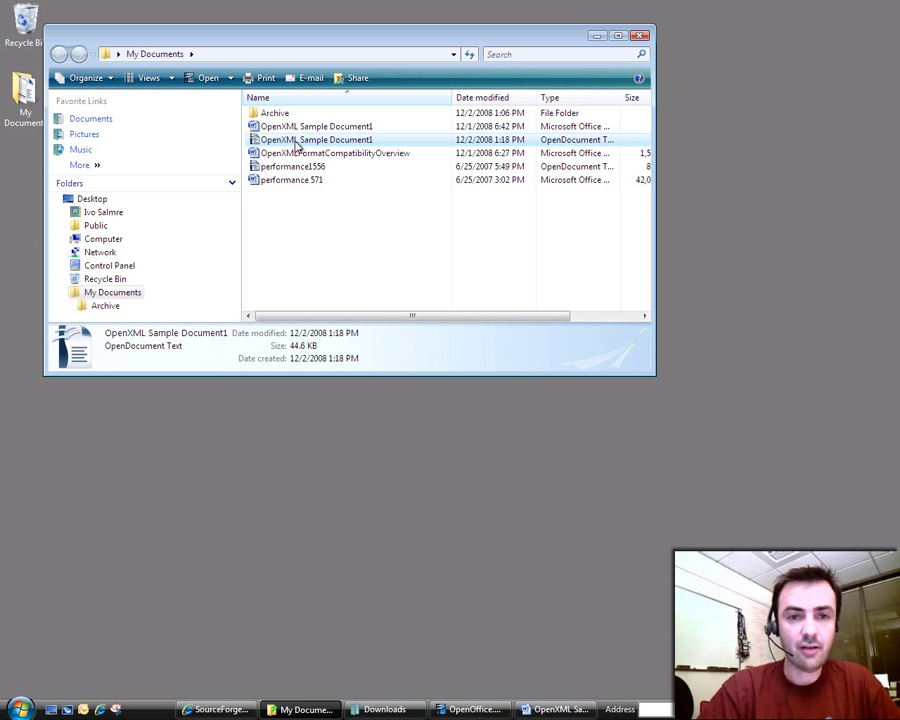
Open OpenXML Sample Document1.odt in OpenOffice Writer and scroll through the converted pages.
double_click(296, 143)
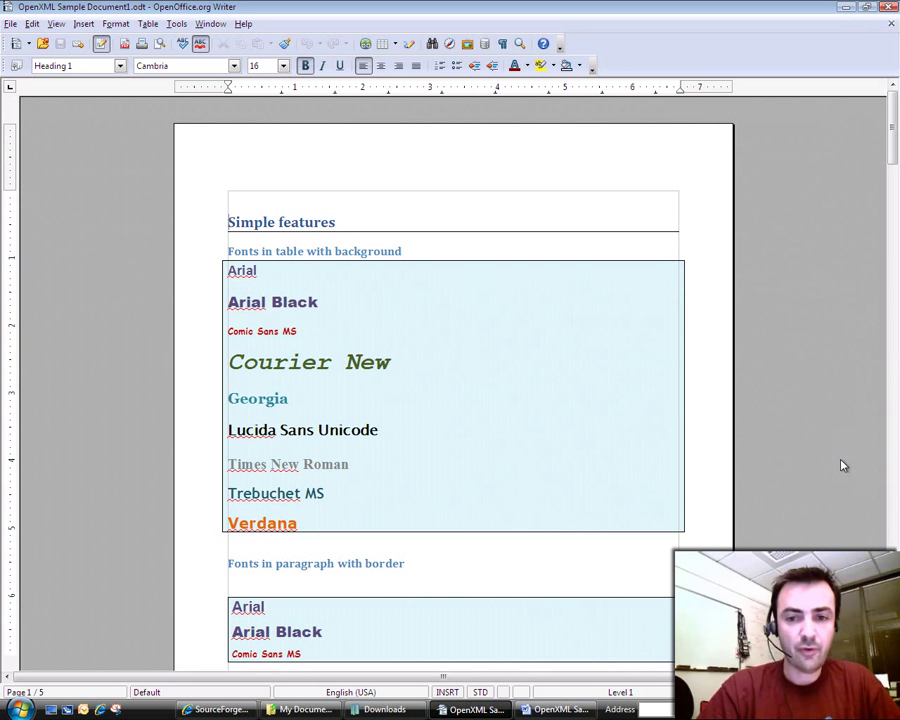
left_click(894, 459)
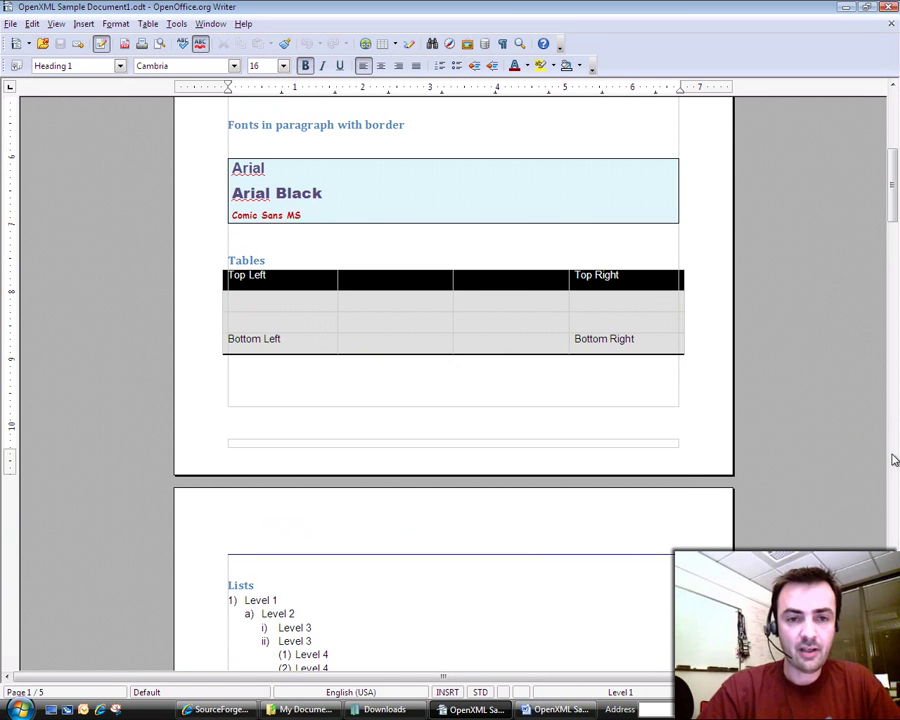
left_click(894, 459)
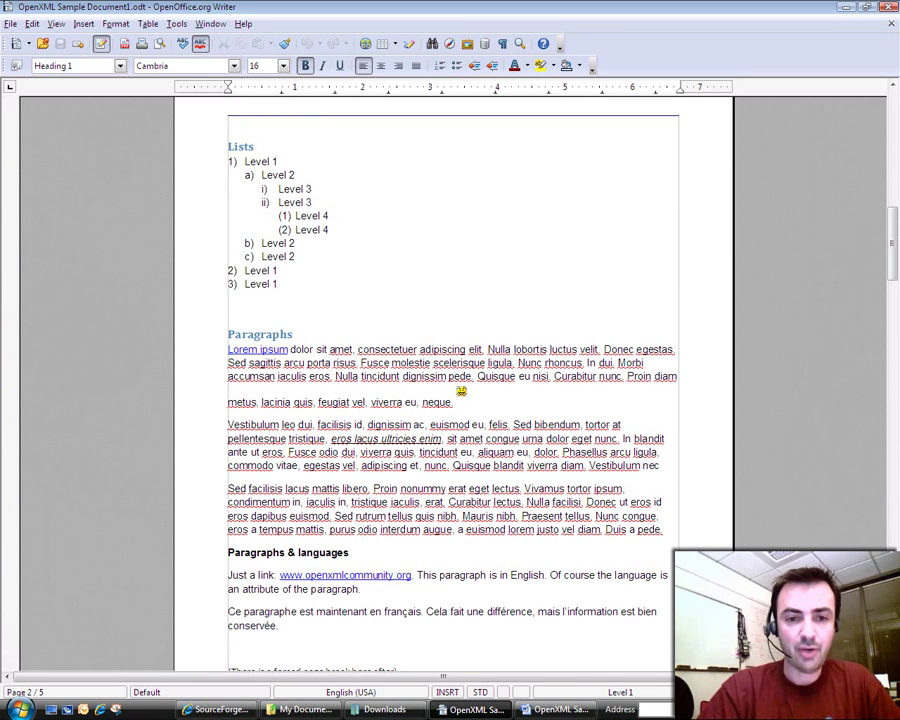
scroll(450, 380, "down", 9)
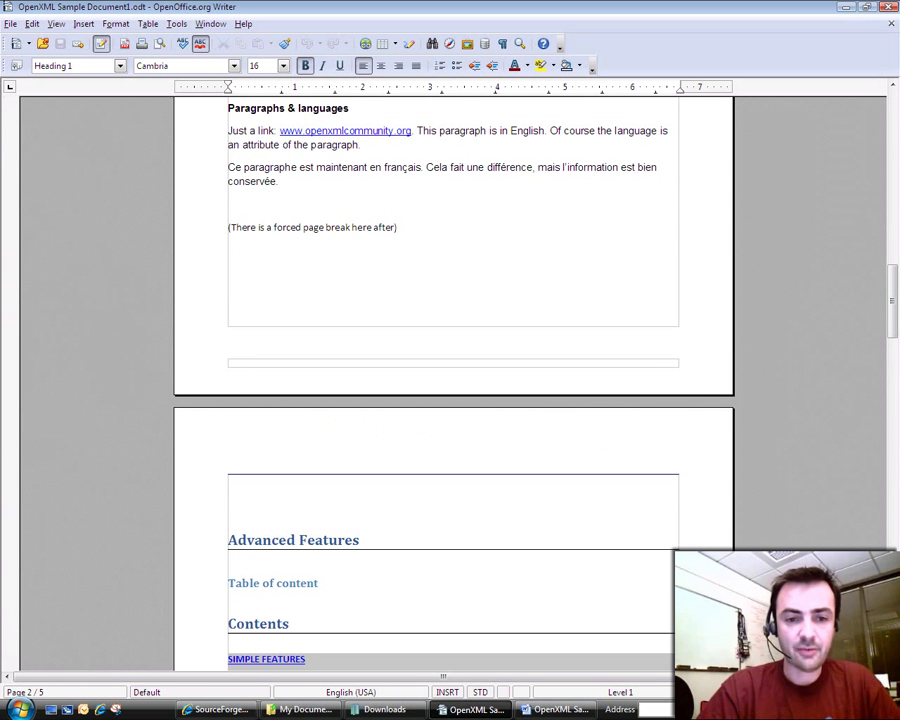
scroll(450, 380, "down", 9)
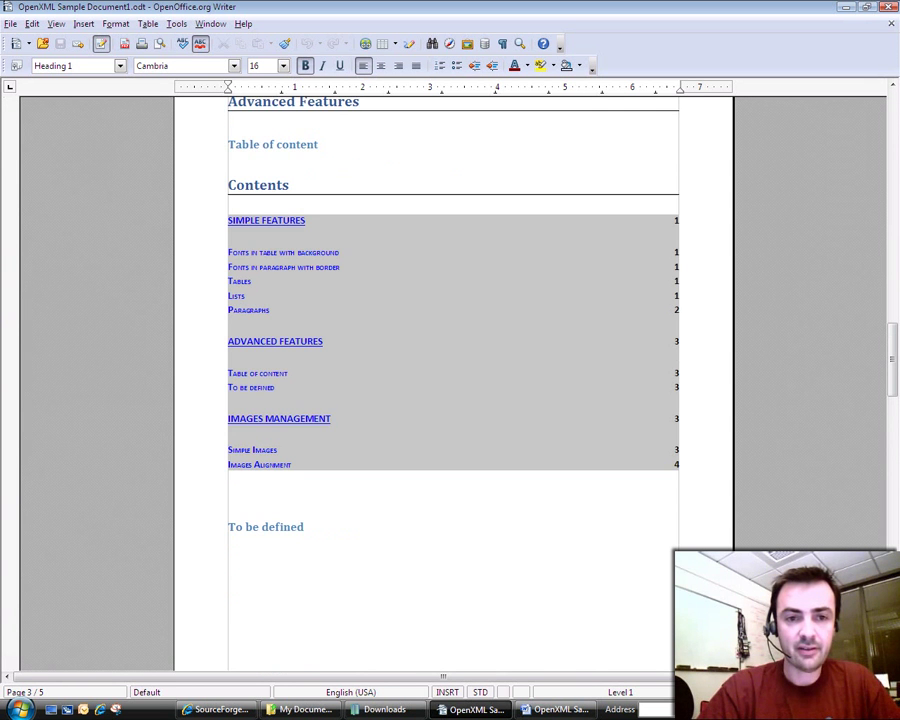
scroll(860, 174, "down", 6)
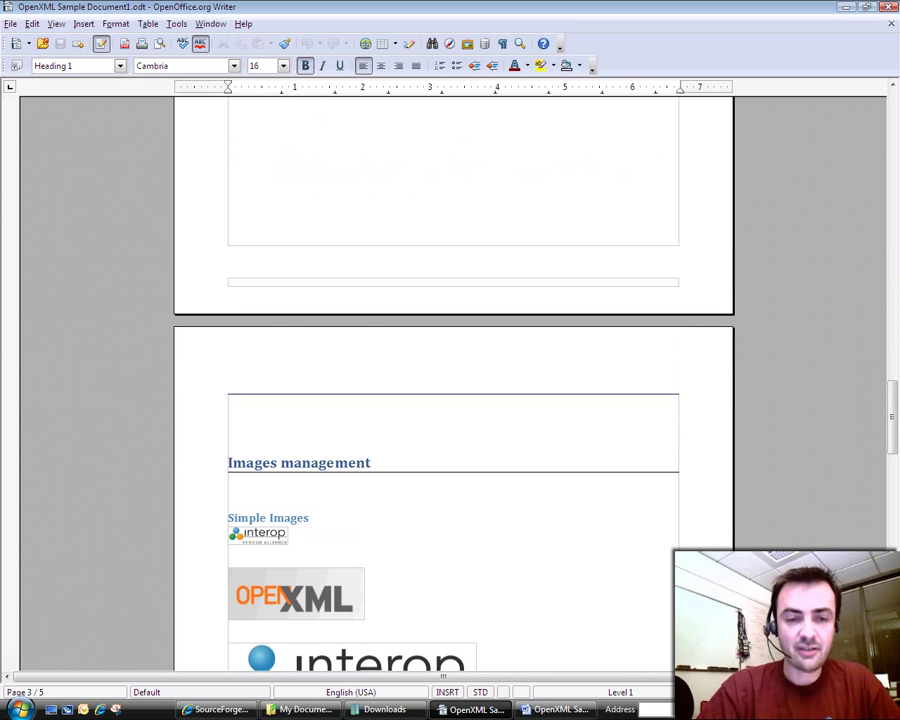
scroll(860, 174, "down", 4)
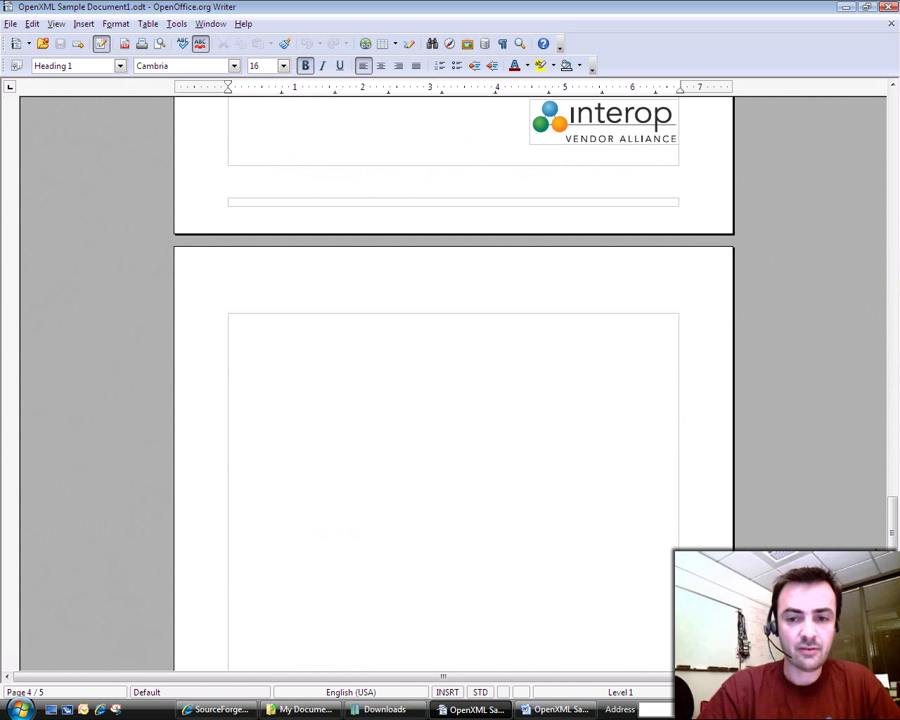
Minimize Writer and preview the ODF-compatible letter and memo templates in Word's ODF New document gallery.
left_click(846, 12)
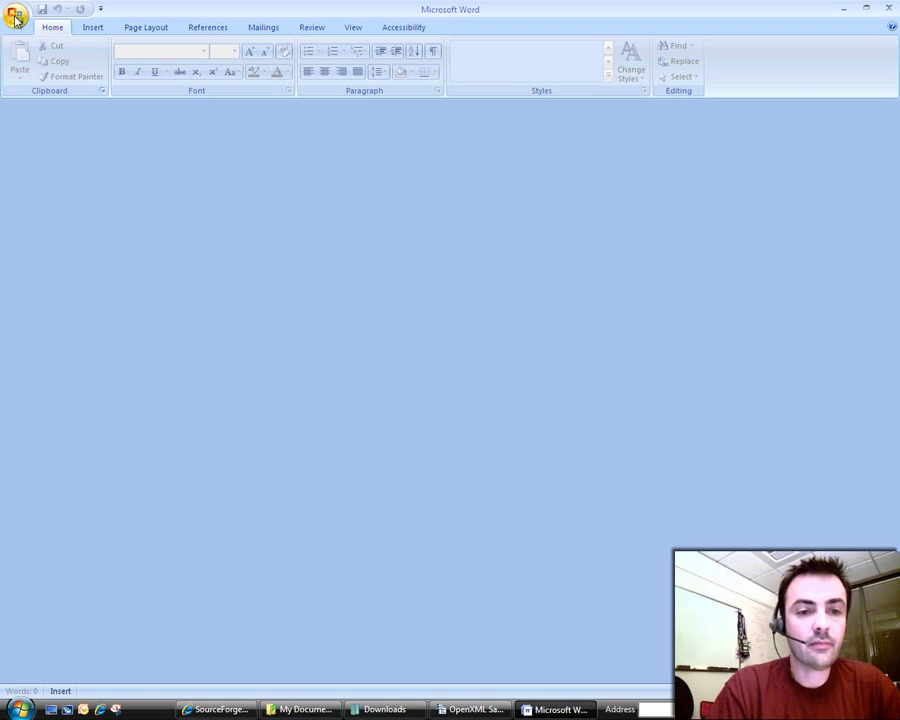
left_click(16, 16)
mouse_move(48, 185)
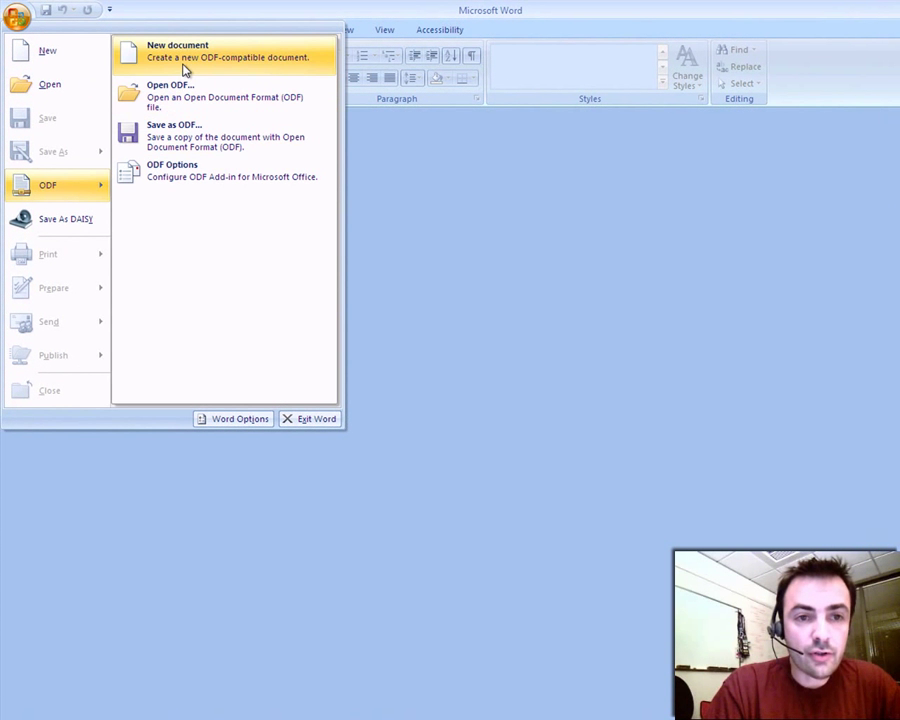
left_click(184, 70)
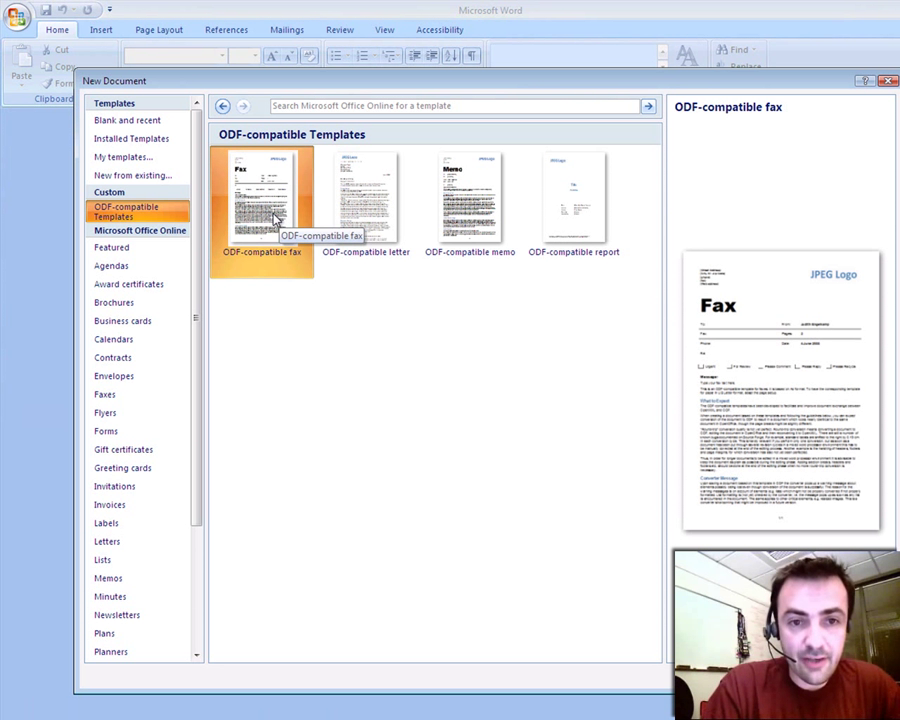
left_click(367, 221)
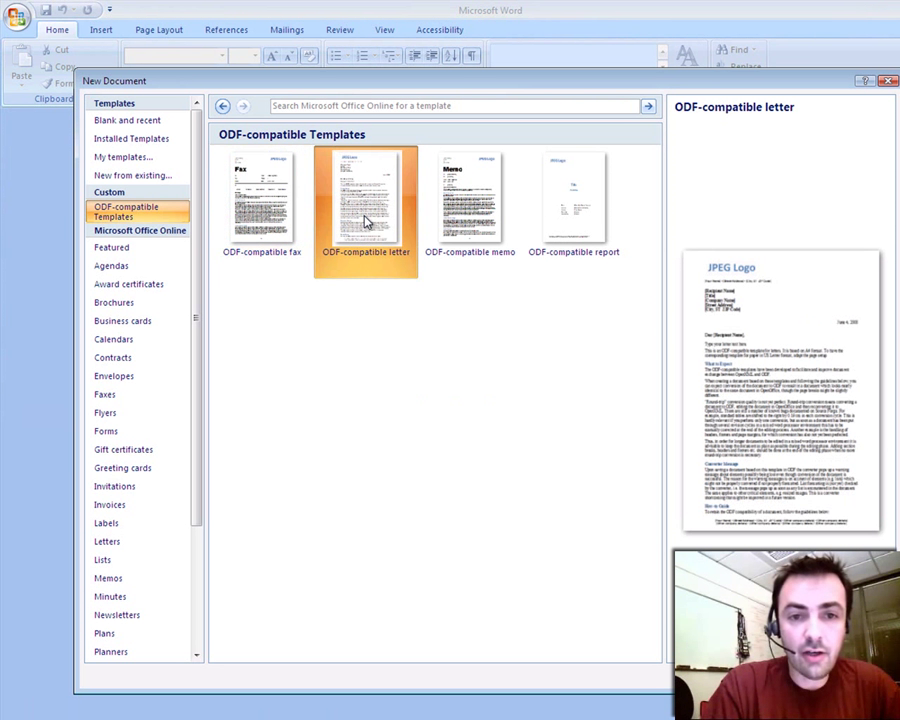
left_click(467, 222)
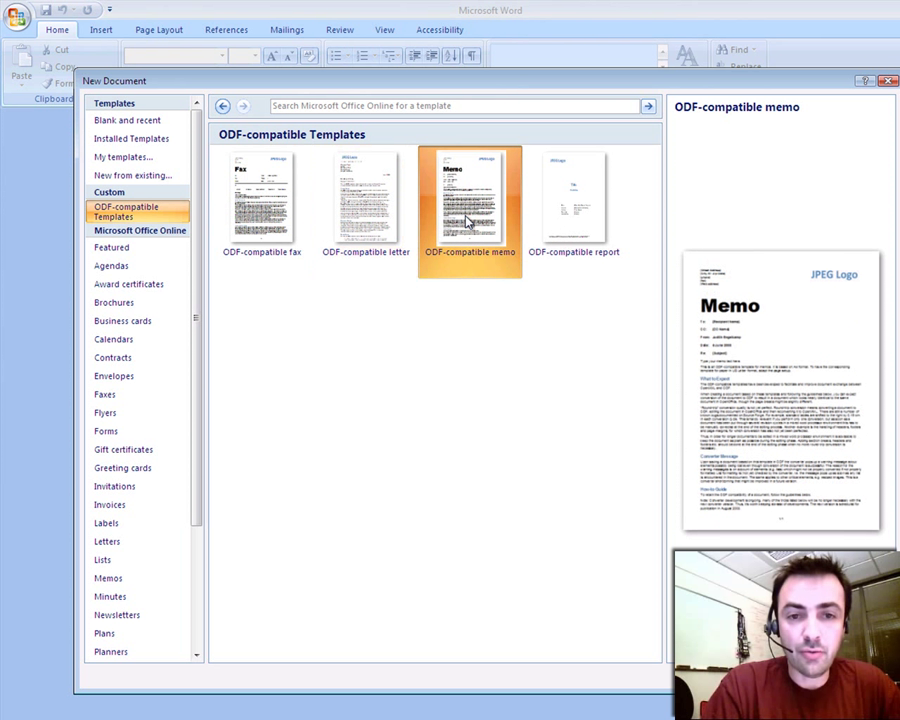
Create a new document from the ODF-compatible report template and scroll through its pages.
left_click(555, 218)
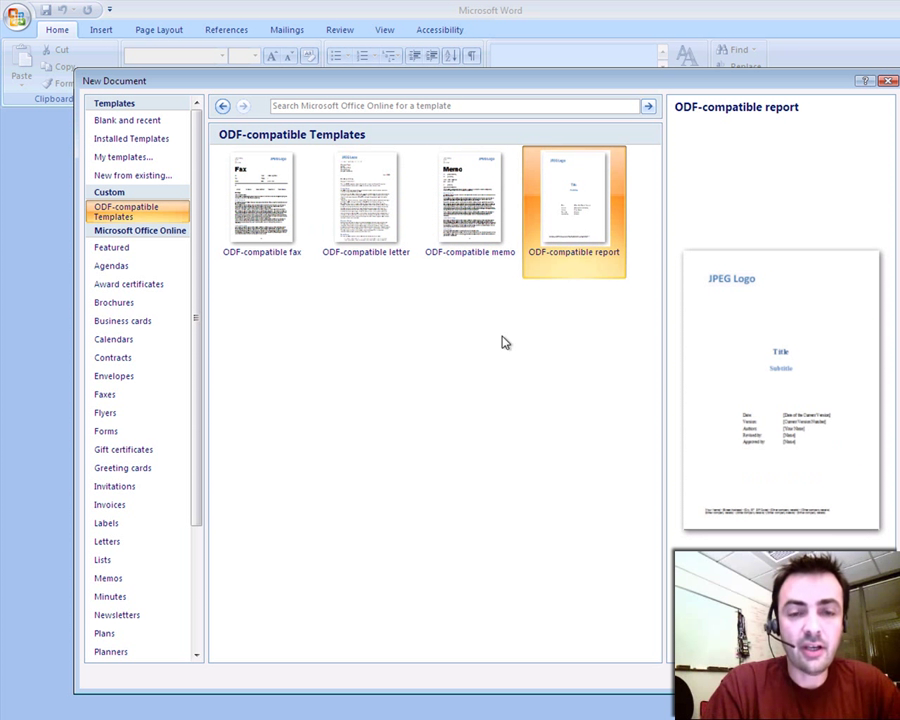
double_click(577, 228)
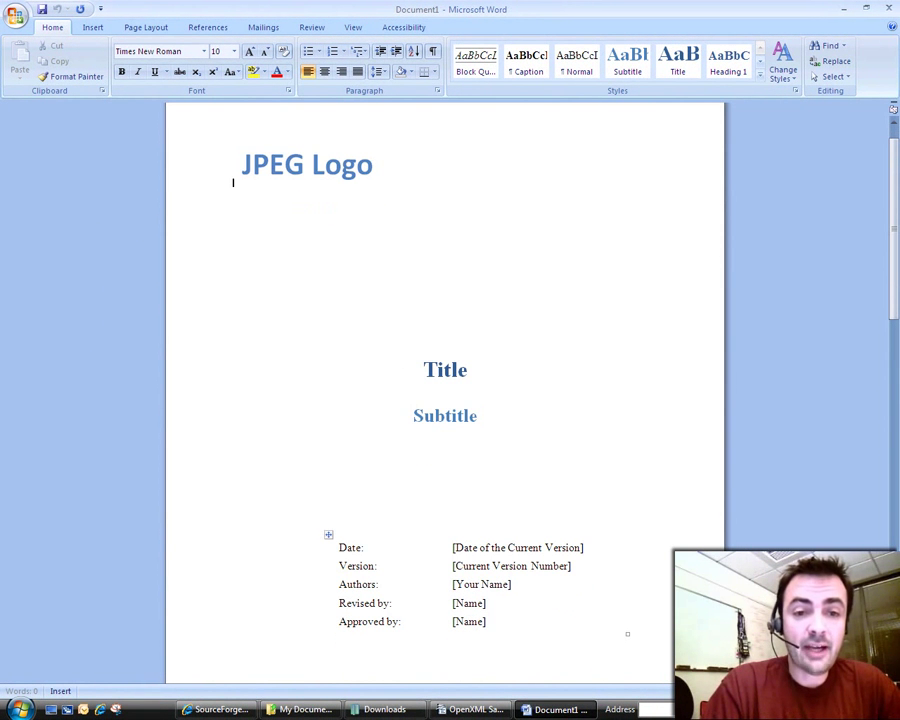
scroll(450, 390, "down", 5, "ctrl")
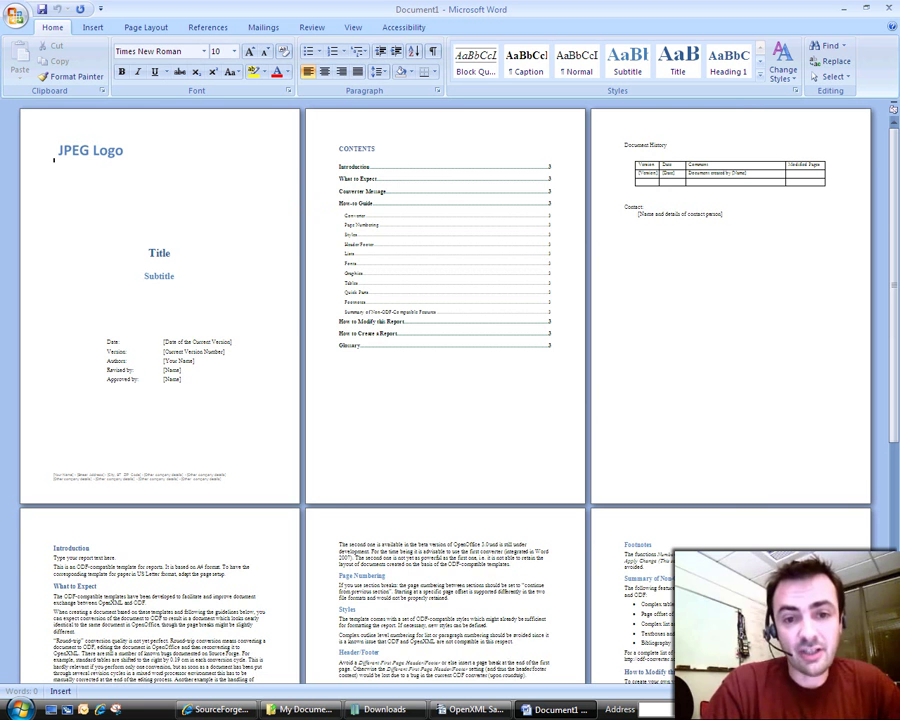
scroll(895, 147, "down", 5)
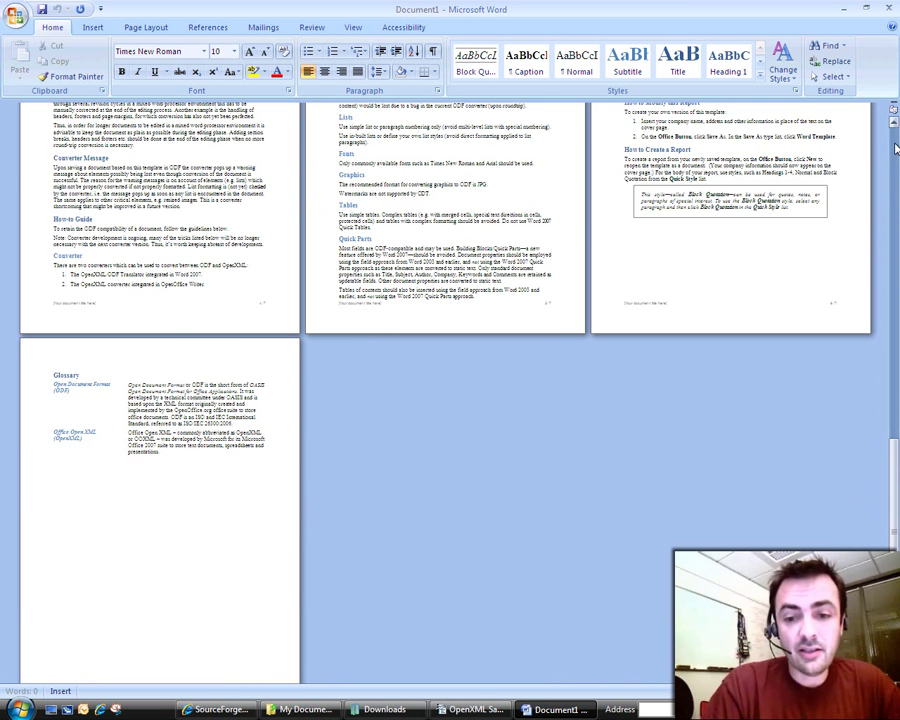
scroll(895, 147, "up", 5)
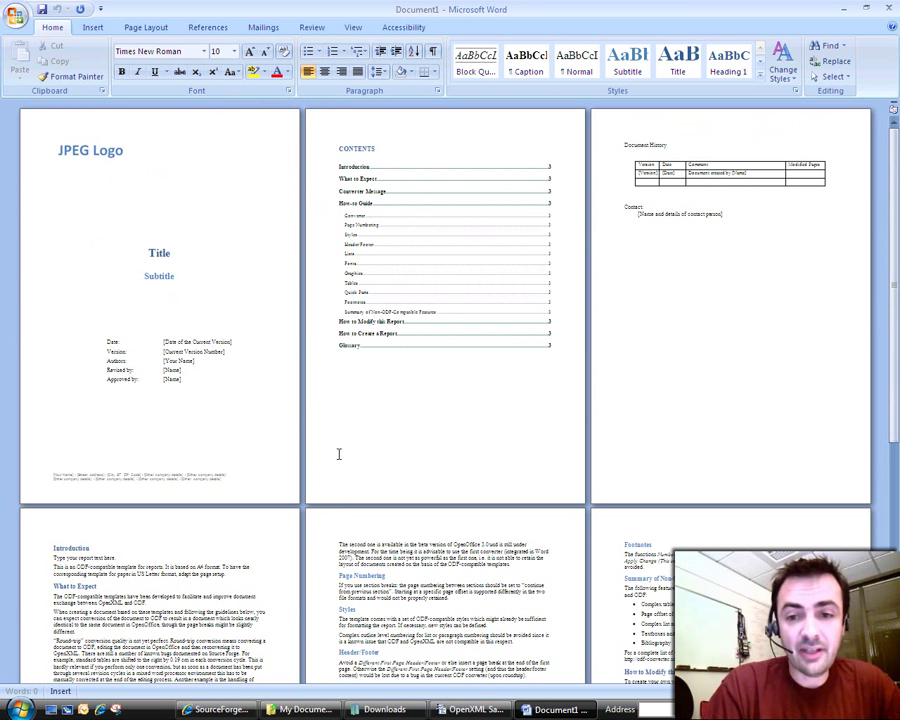
left_click(15, 18)
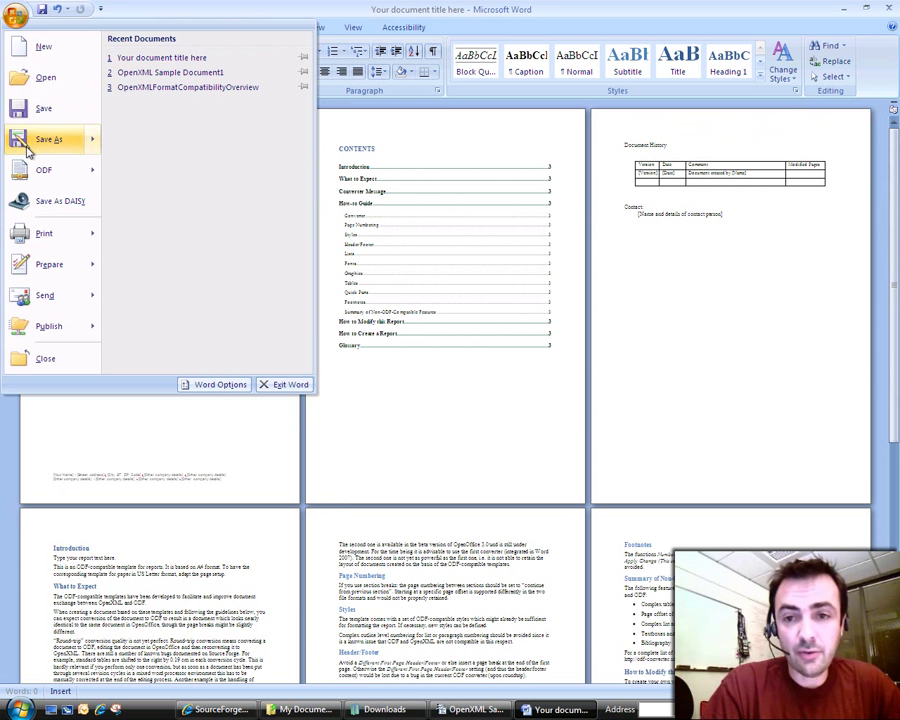
mouse_move(48, 139)
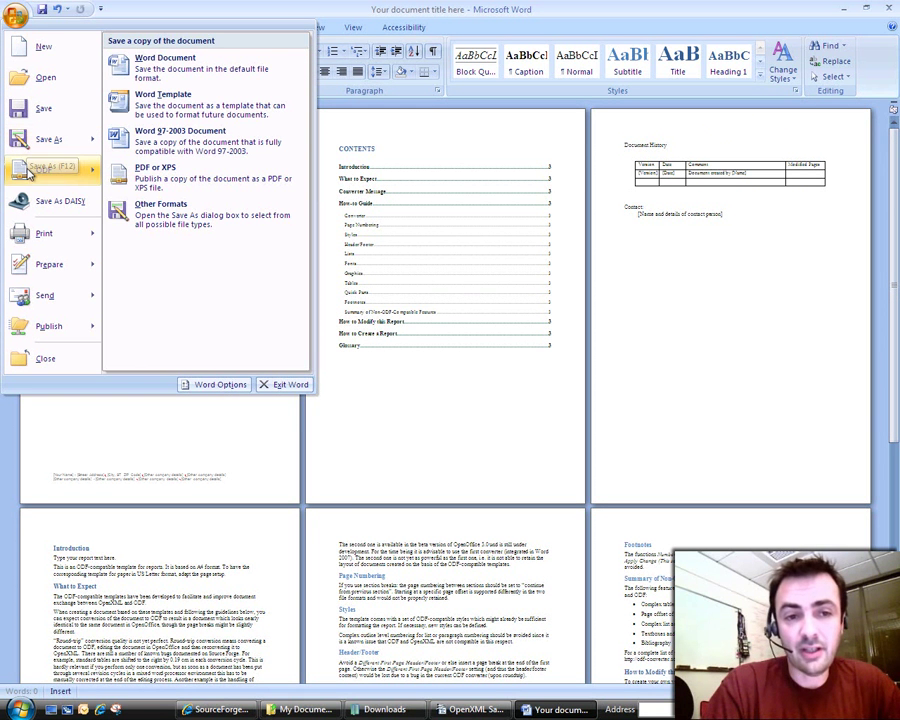
Save the report in ODF format as 'my report' in My Documents, then minimize Word.
mouse_move(45, 169)
left_click(164, 124)
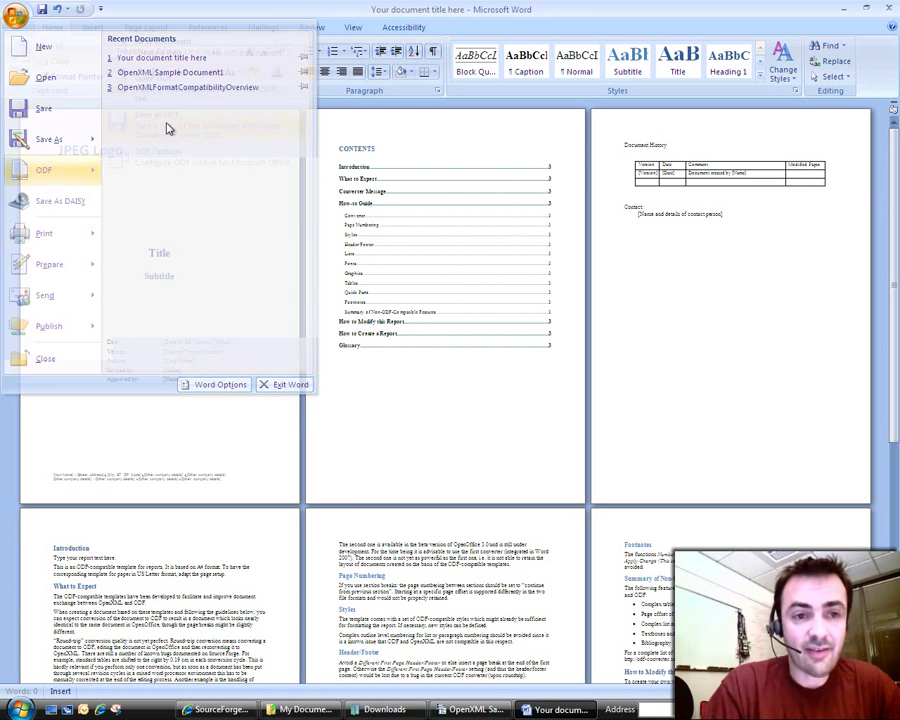
type("my report")
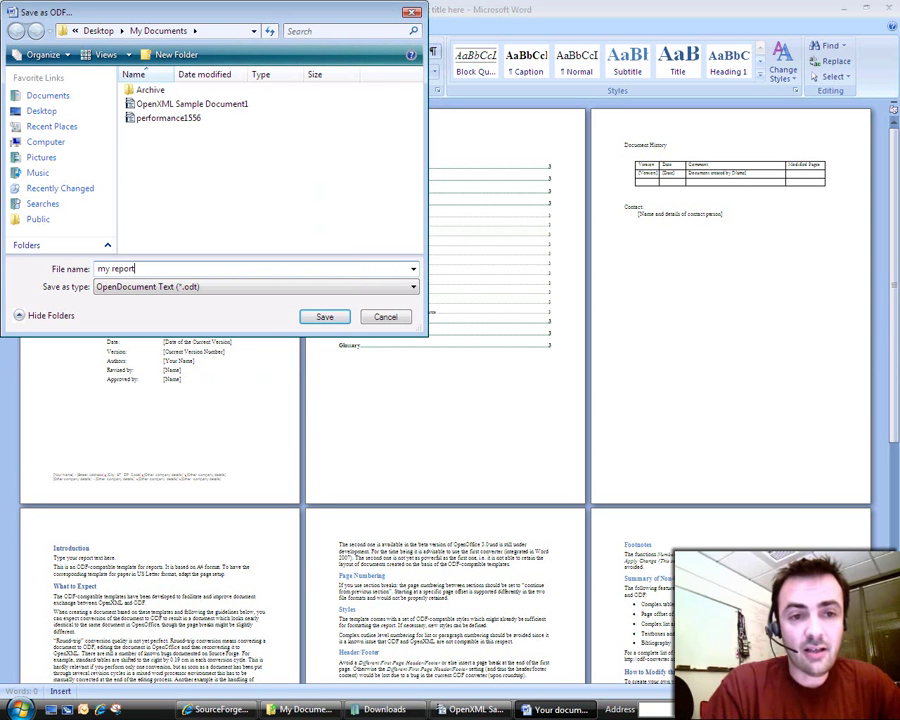
left_click(330, 318)
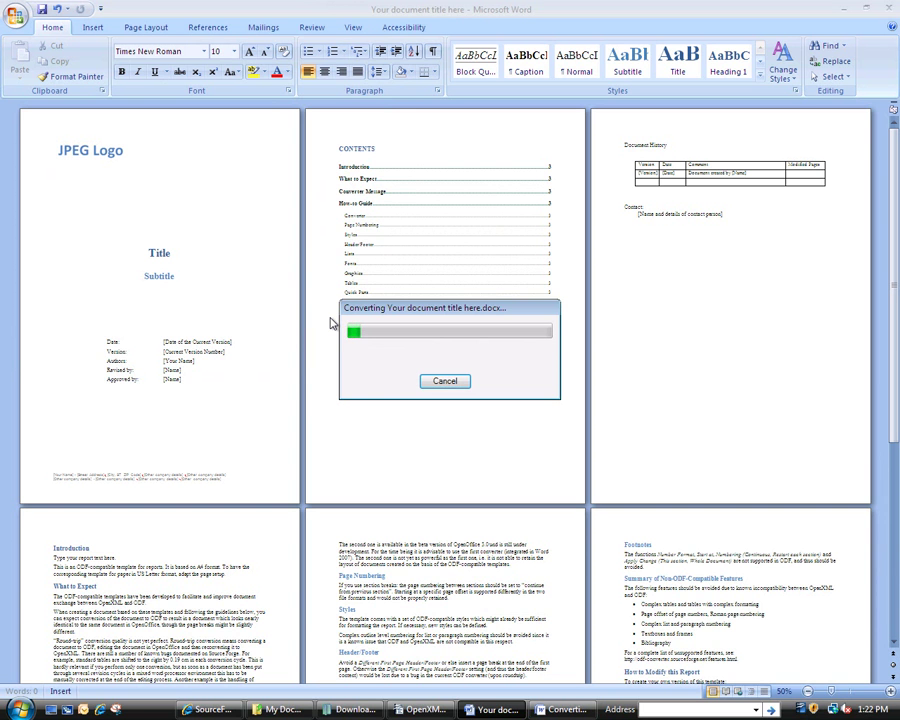
left_click(842, 8)
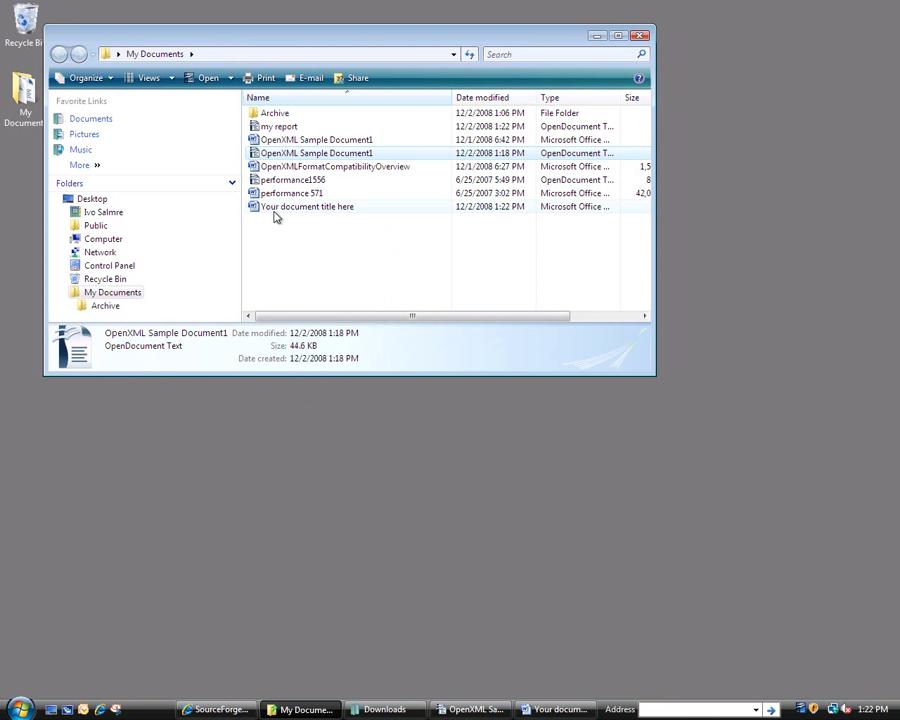
Open my report.odt in OpenOffice Writer, scroll down to the Glossary, then close Writer.
double_click(264, 131)
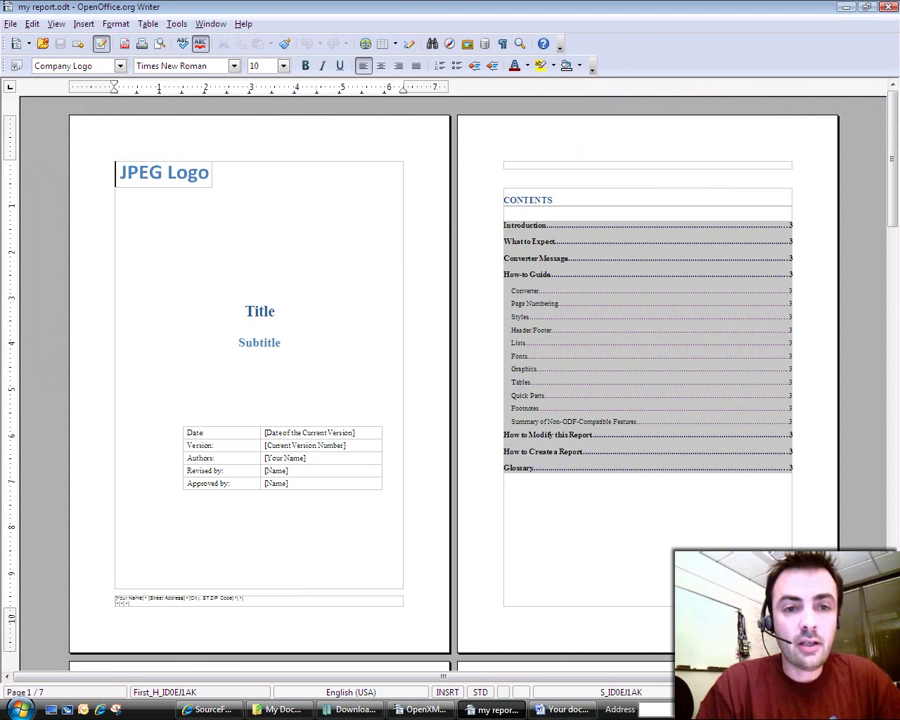
scroll(450, 380, "down", 5)
scroll(450, 380, "down", 5)
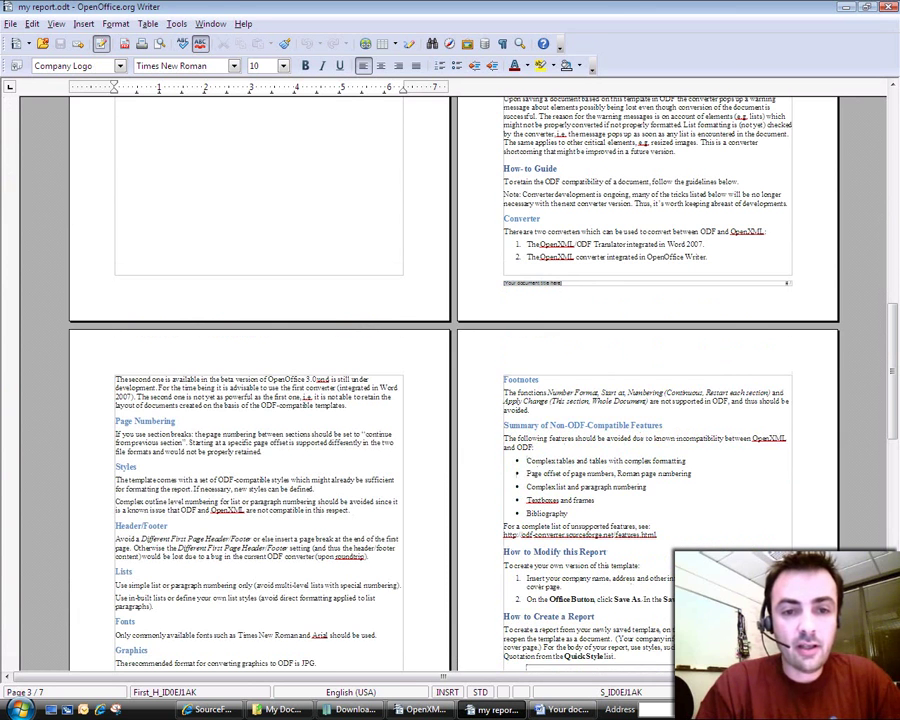
scroll(450, 380, "down", 5)
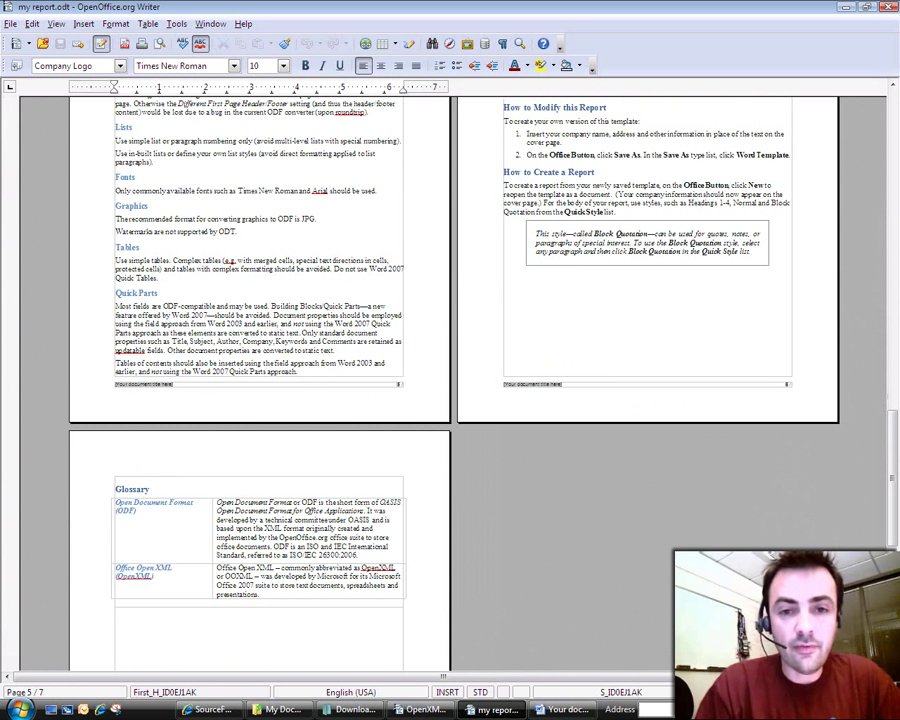
scroll(450, 380, "down", 5)
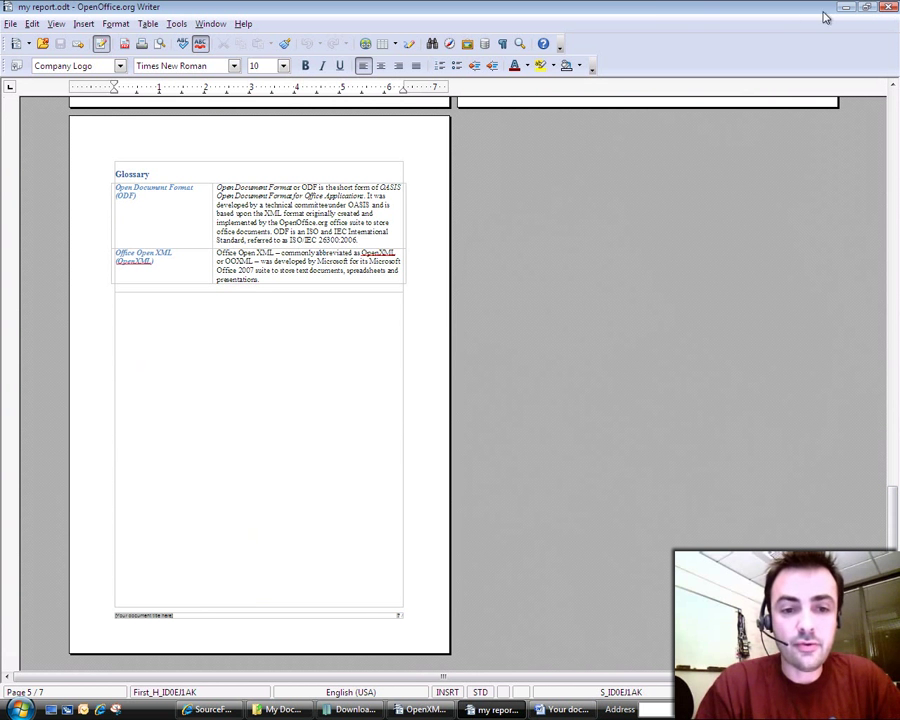
left_click(889, 9)
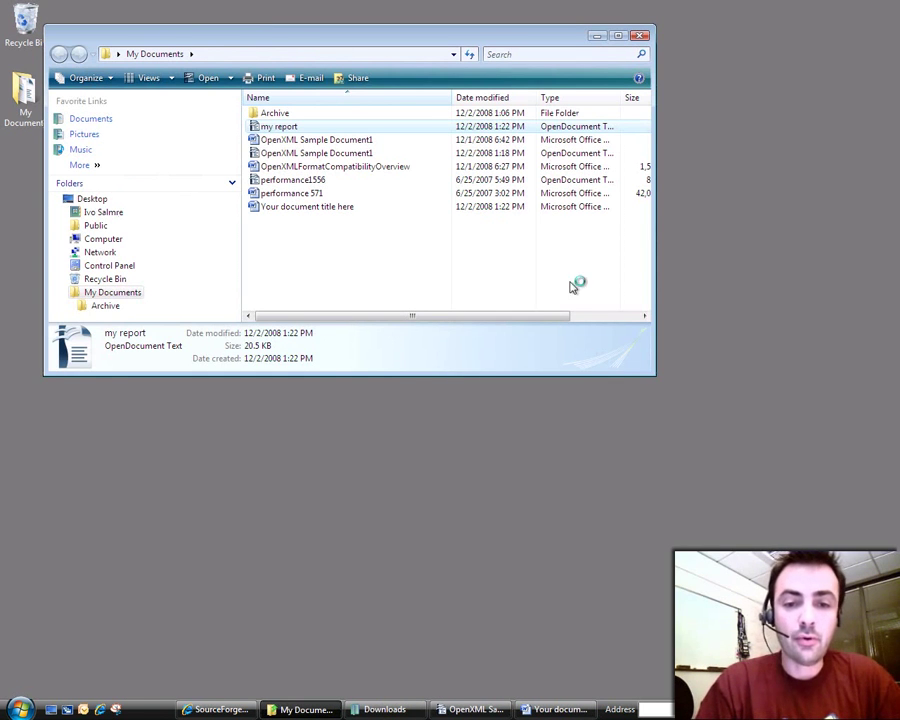